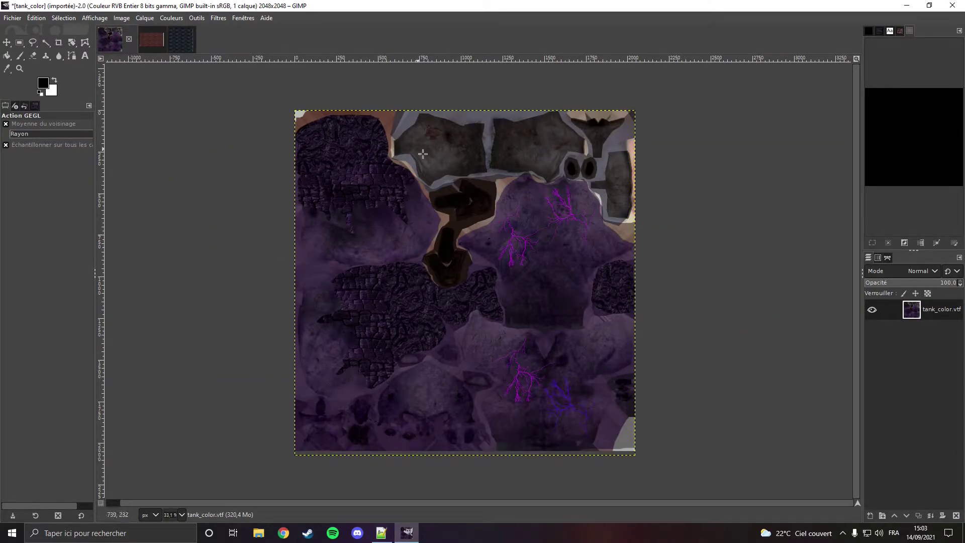
Step: Open GIMP's Fichier menu on the purple-tinted tank_color texture
{"action": "left_click", "coordinate": [13, 18]}
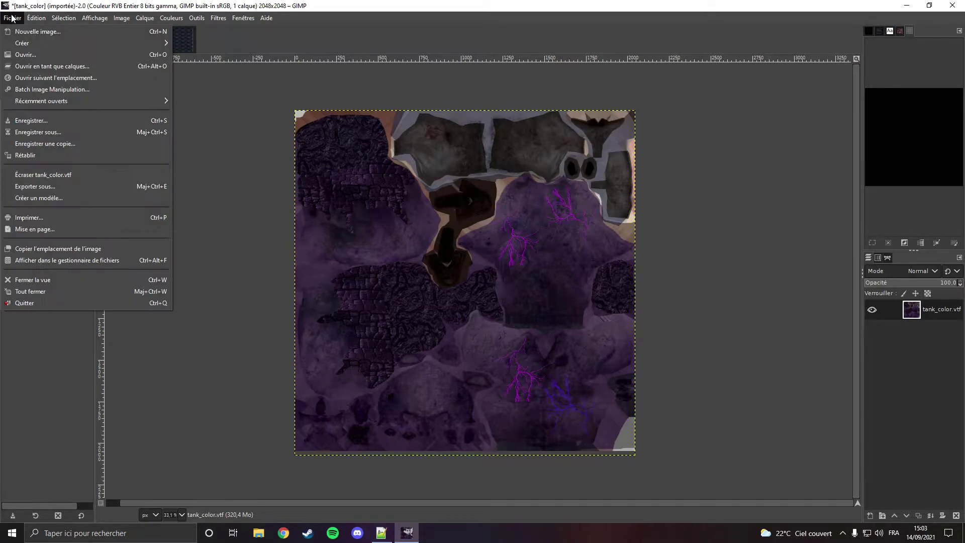
Step: In Exporter sous, browse to Desktop > tank > materials > models > infected > hulk
{"action": "left_click", "coordinate": [37, 187]}
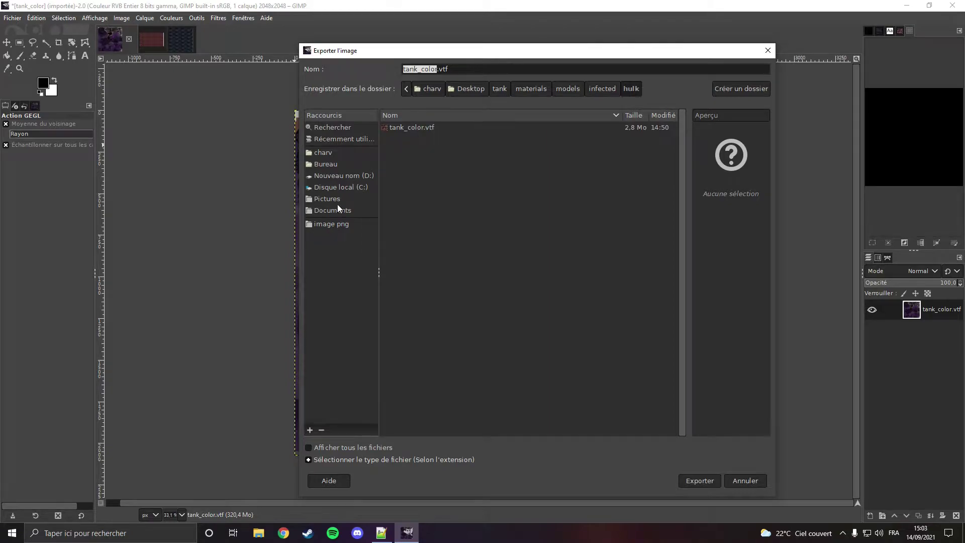
{"action": "left_click", "coordinate": [327, 164]}
{"action": "left_click", "coordinate": [400, 138]}
{"action": "double_click", "coordinate": [400, 139]}
{"action": "double_click", "coordinate": [412, 127]}
{"action": "double_click", "coordinate": [412, 127]}
{"action": "double_click", "coordinate": [412, 127]}
{"action": "double_click", "coordinate": [412, 127]}
{"action": "left_click", "coordinate": [462, 74]}
Step: Export as tank_color.vtf, replacing the existing file and accepting the VTF options
{"action": "left_click", "coordinate": [688, 481]}
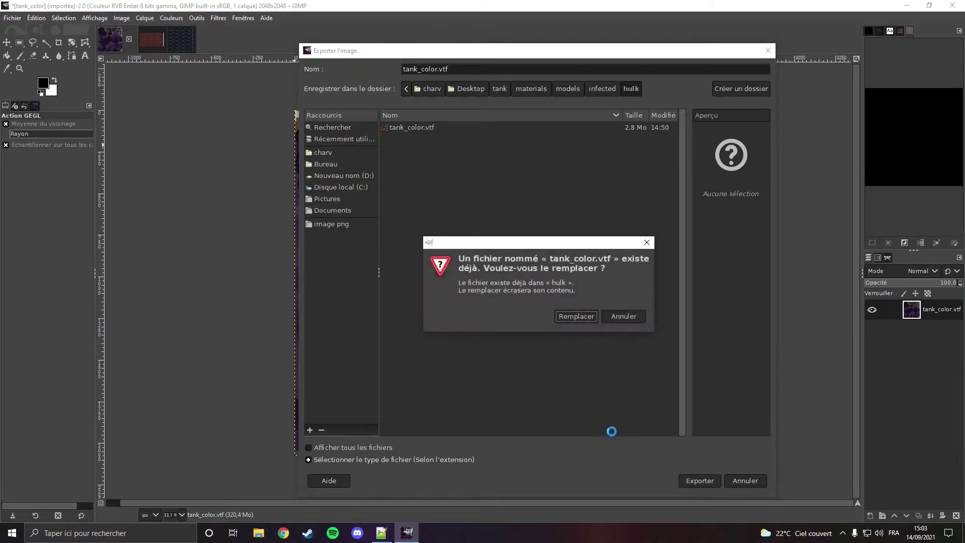
{"action": "left_click", "coordinate": [576, 316]}
{"action": "left_click", "coordinate": [585, 347]}
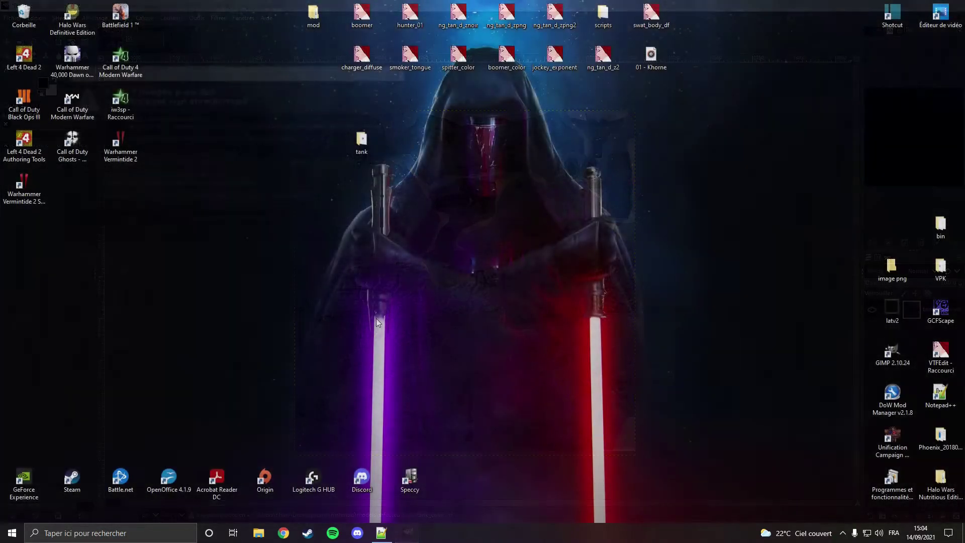
Step: In File Explorer, open tank > materials > models > infected > hulk
{"action": "left_click", "coordinate": [363, 142]}
{"action": "double_click", "coordinate": [369, 148]}
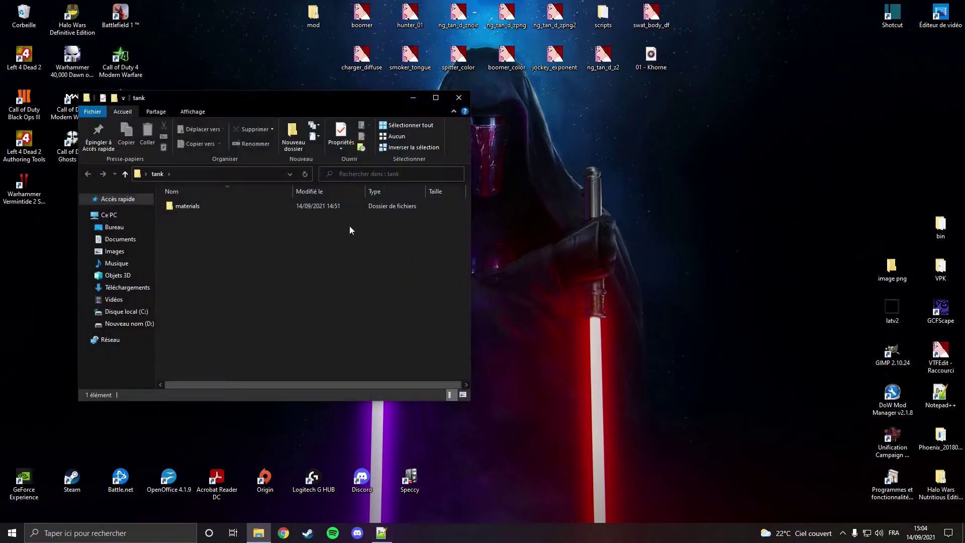
{"action": "double_click", "coordinate": [200, 205]}
{"action": "double_click", "coordinate": [200, 205]}
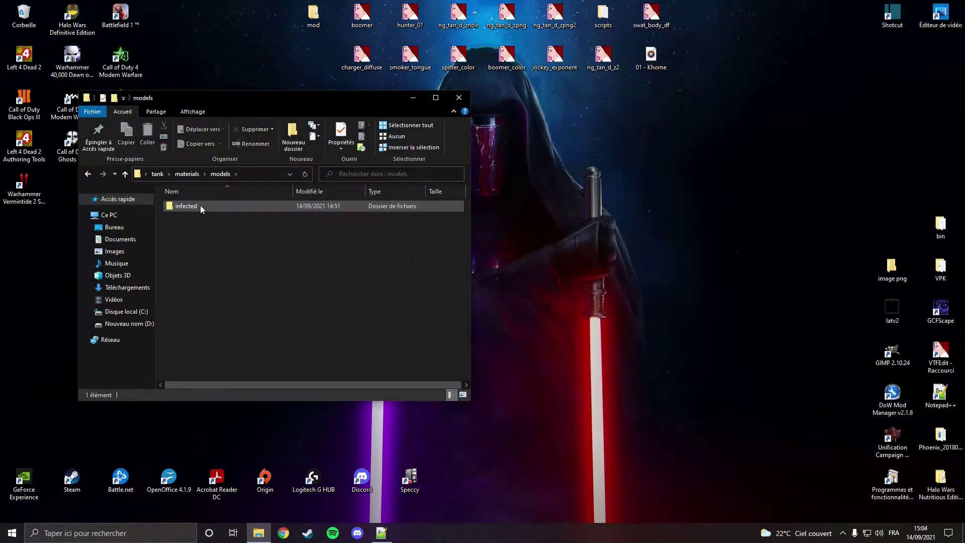
{"action": "double_click", "coordinate": [200, 205]}
{"action": "double_click", "coordinate": [200, 205]}
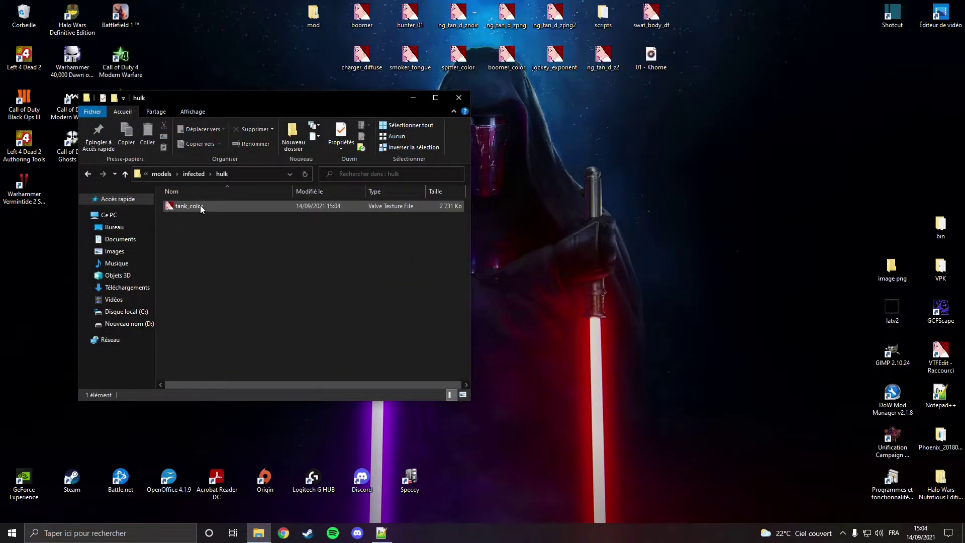
Step: Check the exported purple tank_color texture in VTFEdit, then close VTFEdit
{"action": "double_click", "coordinate": [207, 206]}
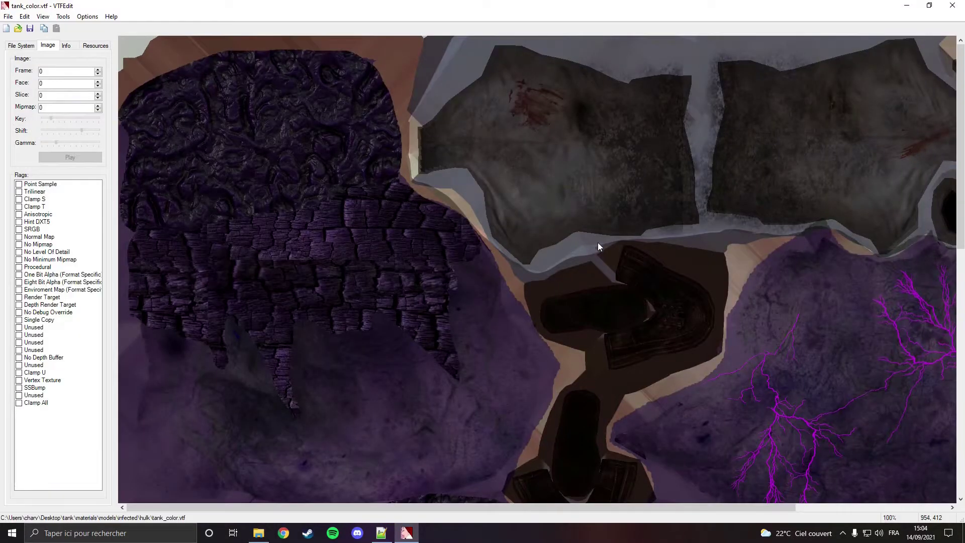
{"action": "scroll", "coordinate": [597, 242], "scroll_direction": "down", "scroll_amount": 10}
{"action": "scroll", "coordinate": [607, 236], "scroll_direction": "up", "scroll_amount": 5}
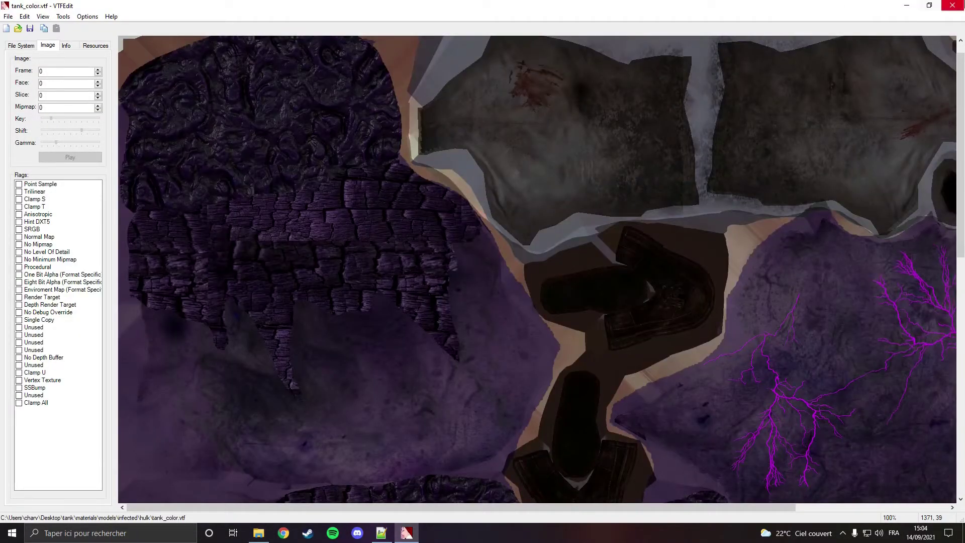
{"action": "left_click", "coordinate": [952, 5]}
{"action": "left_click", "coordinate": [310, 254]}
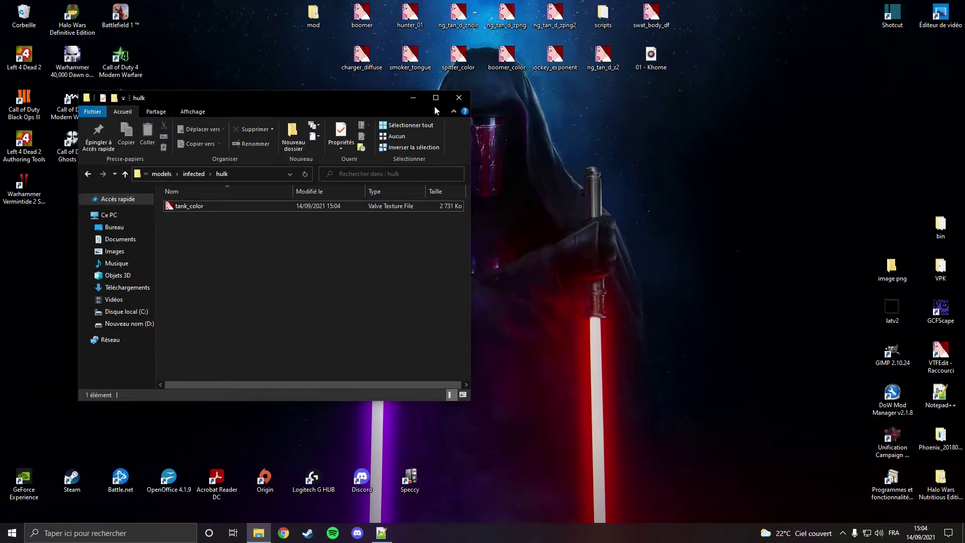
Step: Create a folder named sound inside tank, then browse to D: > SteamD
{"action": "left_click", "coordinate": [87, 174]}
{"action": "left_click", "coordinate": [88, 174]}
{"action": "left_click", "coordinate": [87, 174]}
{"action": "left_click", "coordinate": [87, 174]}
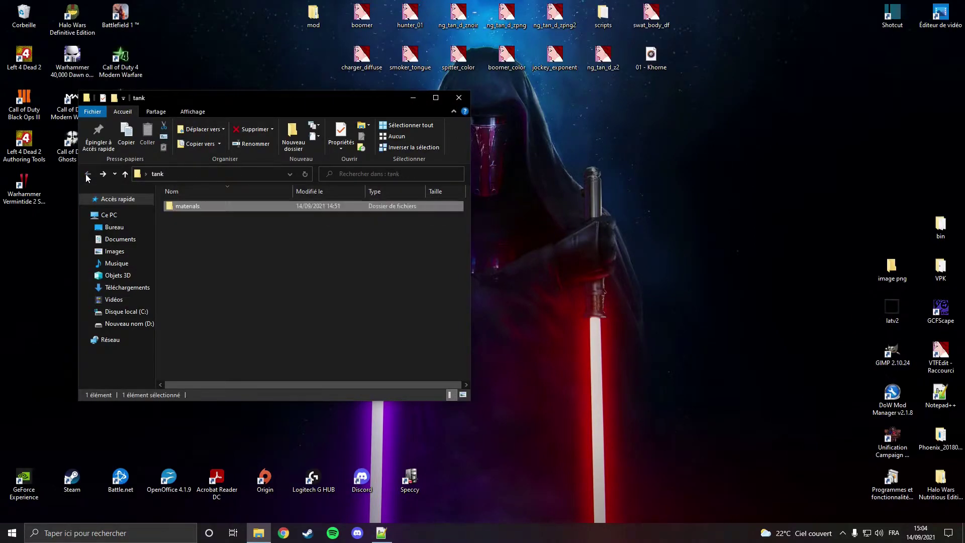
{"action": "right_click", "coordinate": [260, 246]}
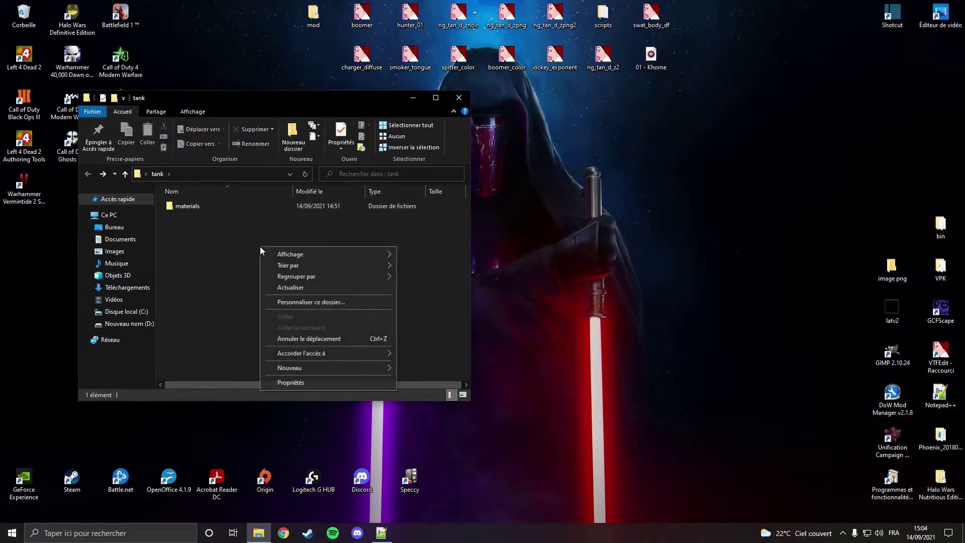
{"action": "mouse_move", "coordinate": [333, 367]}
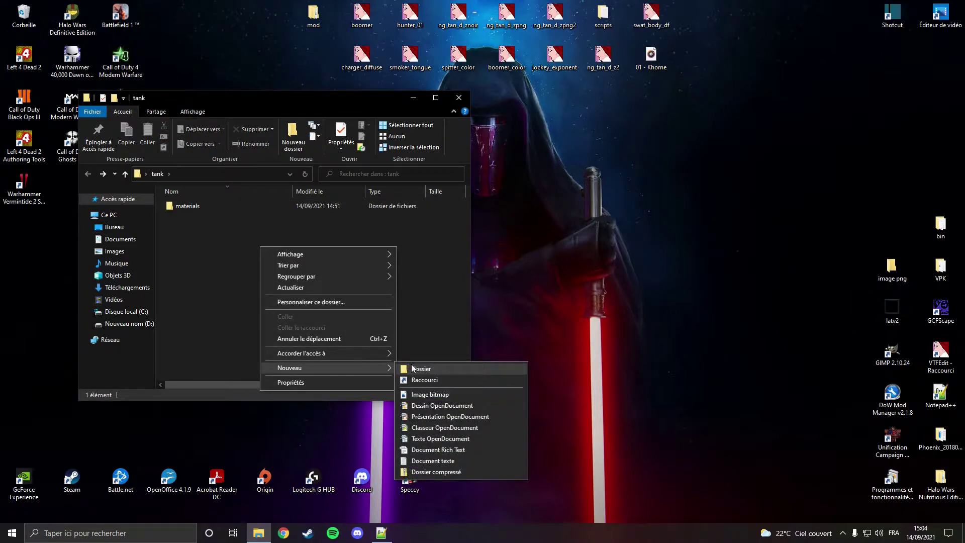
{"action": "left_click", "coordinate": [412, 367]}
{"action": "type", "text": "sound"}
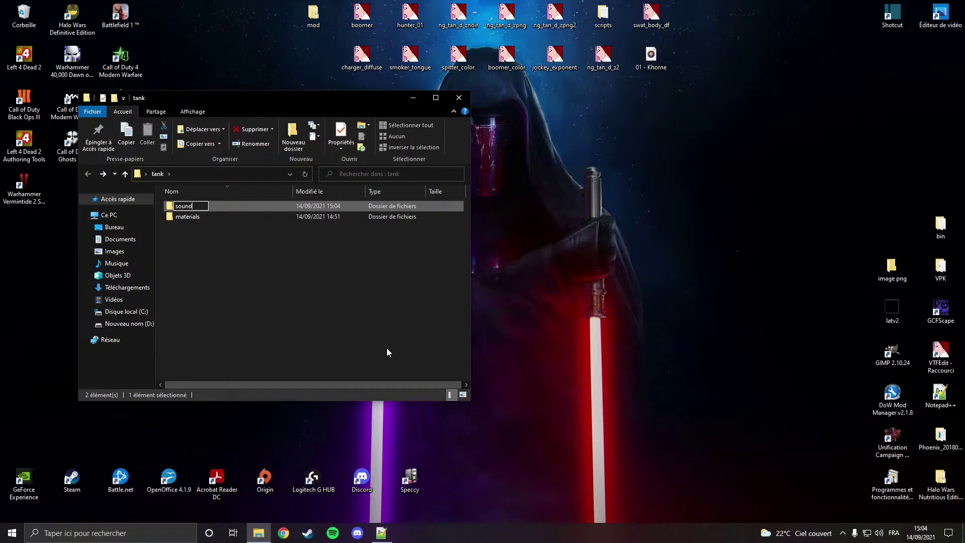
{"action": "key", "text": "Return"}
{"action": "left_click", "coordinate": [387, 351]}
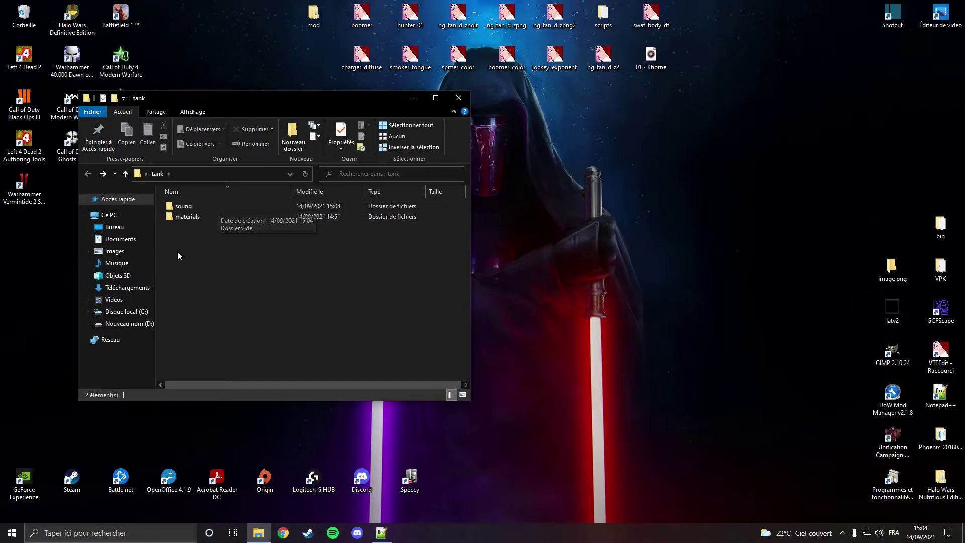
{"action": "left_click", "coordinate": [144, 323]}
{"action": "double_click", "coordinate": [197, 238]}
Step: Browse steamapps > common > Left 4 Dead 2 > left4dead2 > sound > music > tank
{"action": "double_click", "coordinate": [198, 206]}
{"action": "double_click", "coordinate": [198, 206]}
{"action": "double_click", "coordinate": [210, 281]}
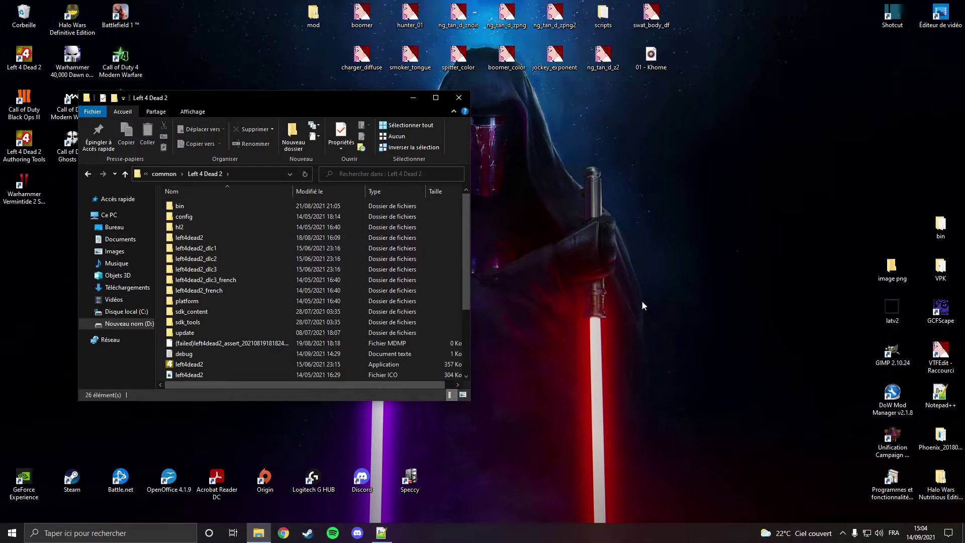
{"action": "double_click", "coordinate": [208, 238]}
{"action": "scroll", "coordinate": [211, 240], "scroll_direction": "down", "scroll_amount": 10}
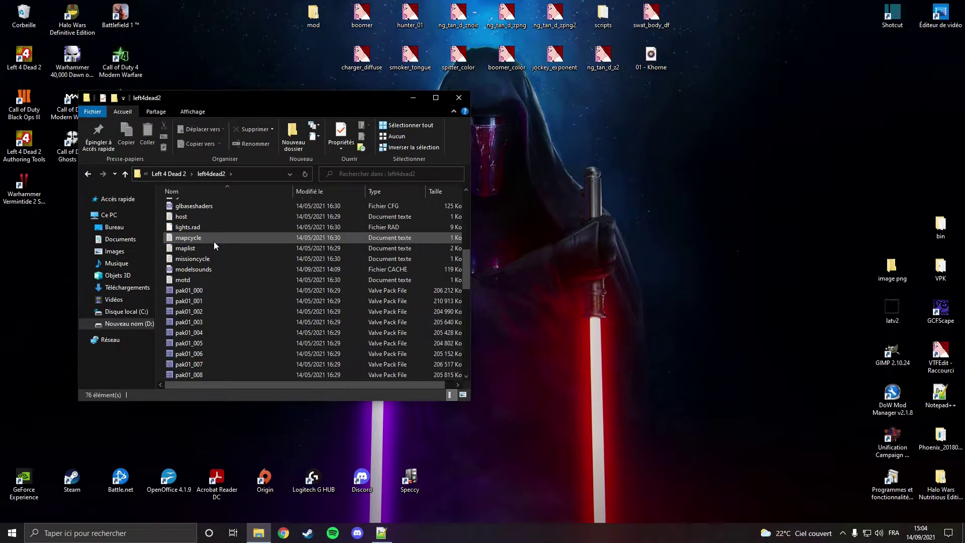
{"action": "scroll", "coordinate": [213, 241], "scroll_direction": "up", "scroll_amount": 5}
{"action": "double_click", "coordinate": [189, 236]}
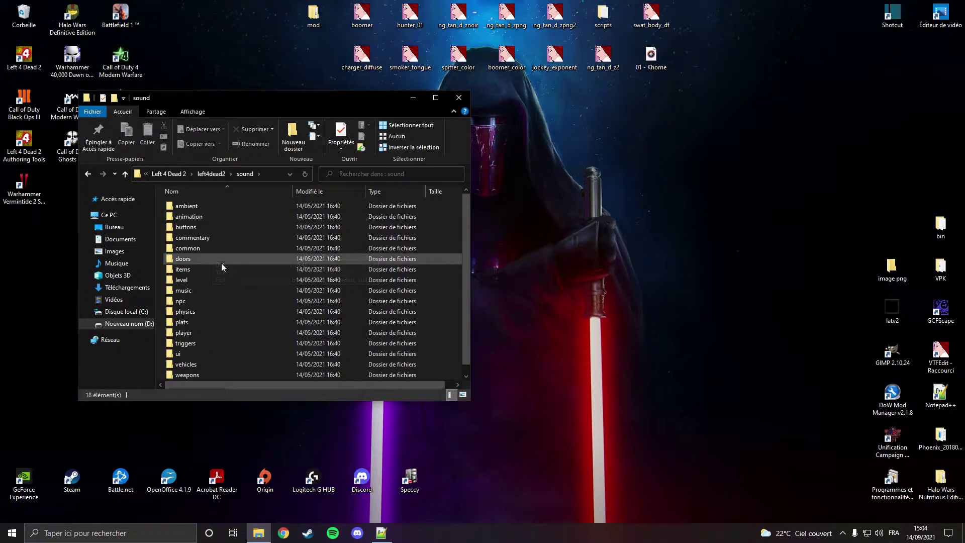
{"action": "double_click", "coordinate": [197, 294]}
{"action": "scroll", "coordinate": [201, 295], "scroll_direction": "down", "scroll_amount": 2}
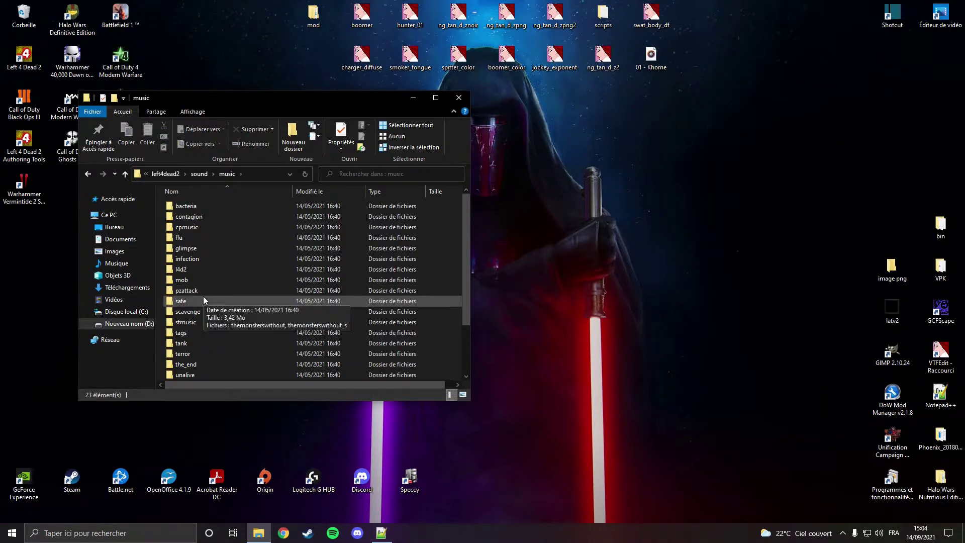
{"action": "double_click", "coordinate": [183, 311]}
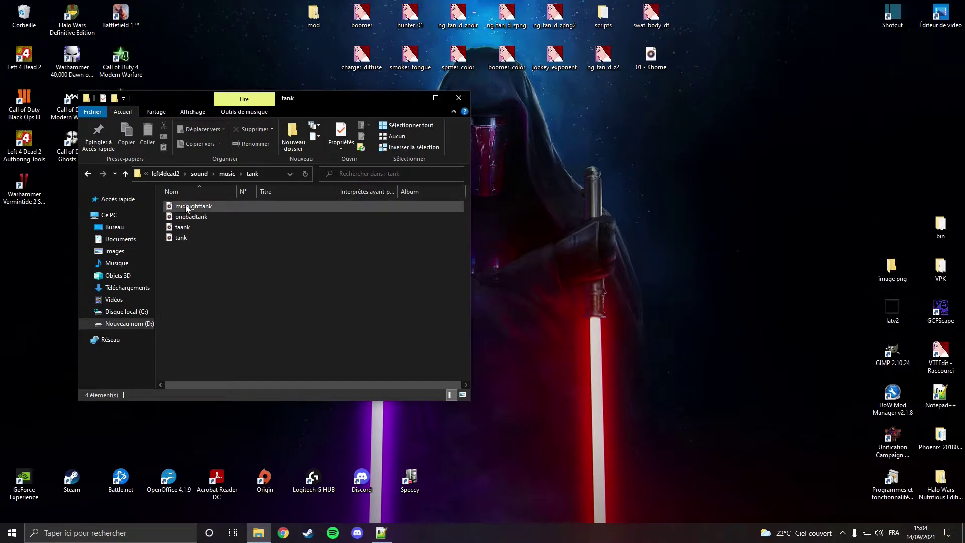
Step: Preview the tank track in Groove Music, back up to left4dead2, and close Explorer
{"action": "double_click", "coordinate": [195, 239]}
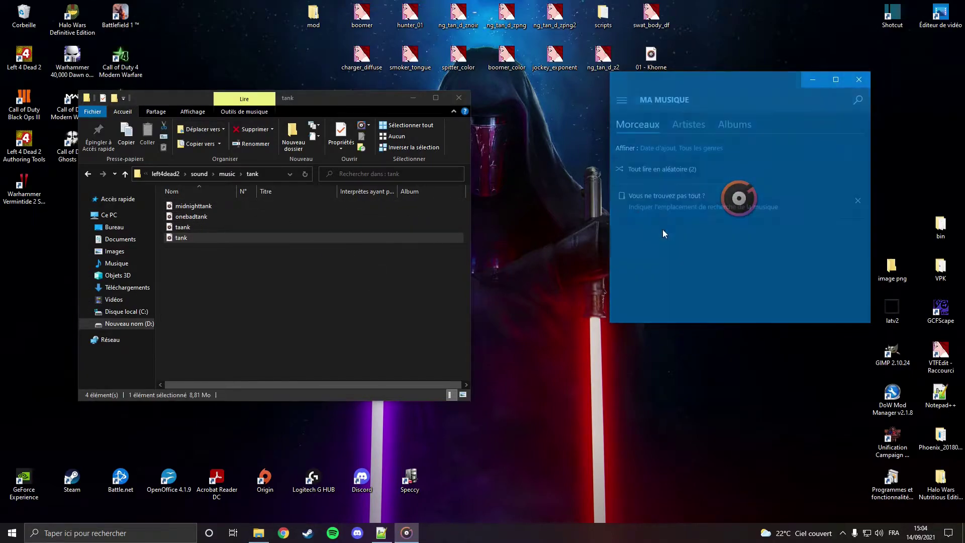
{"action": "left_click", "coordinate": [859, 79]}
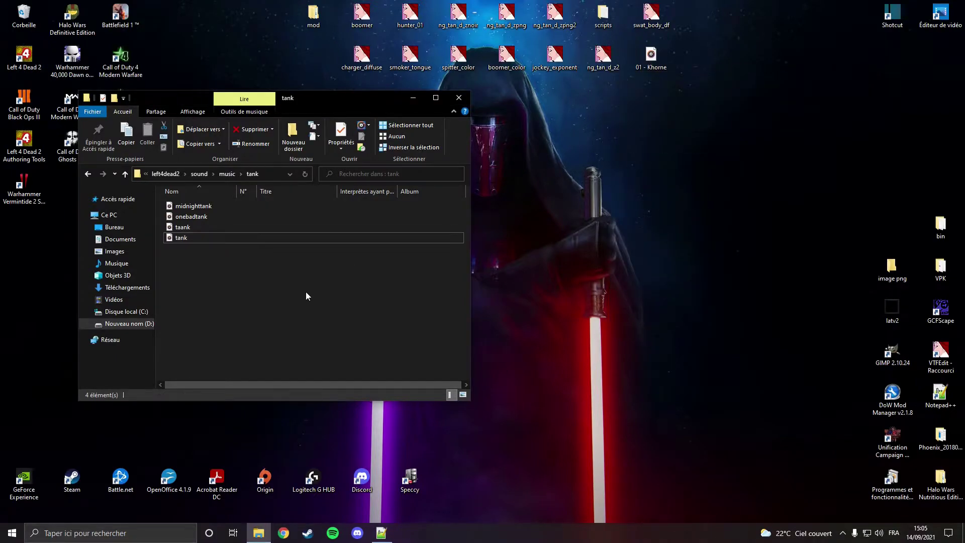
{"action": "left_click", "coordinate": [88, 174]}
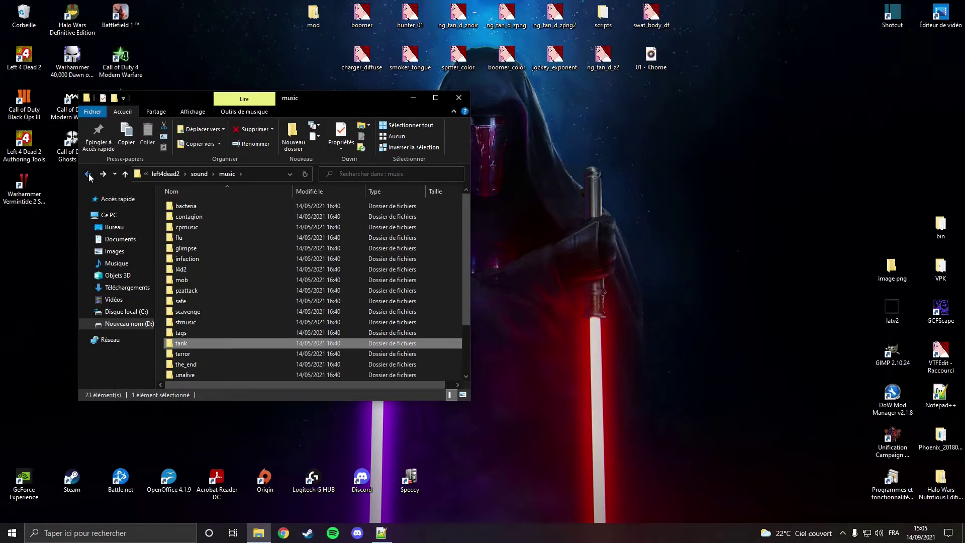
{"action": "left_click", "coordinate": [90, 175]}
{"action": "left_click", "coordinate": [90, 175]}
{"action": "left_click", "coordinate": [458, 101]}
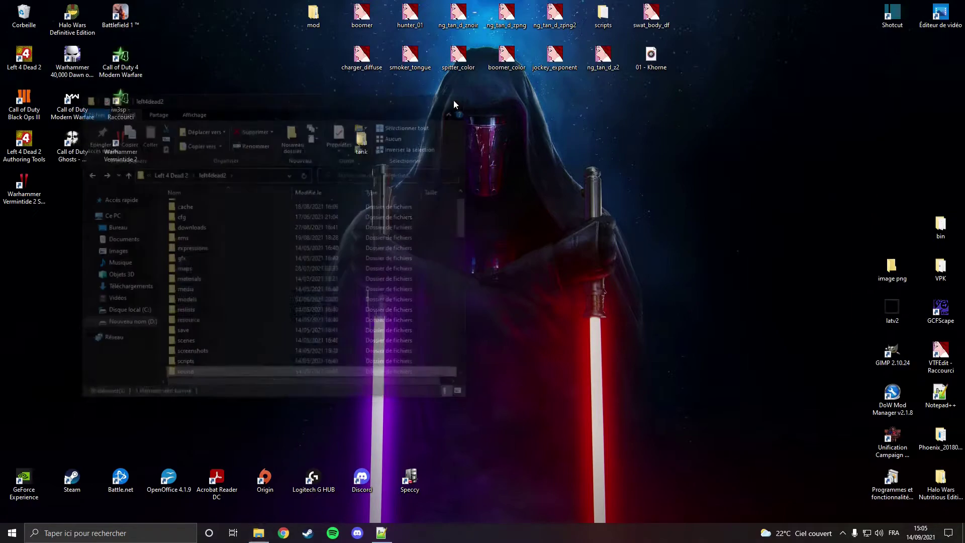
Step: Inside the mod's tank > sound folder, create a new folder named music
{"action": "double_click", "coordinate": [368, 134]}
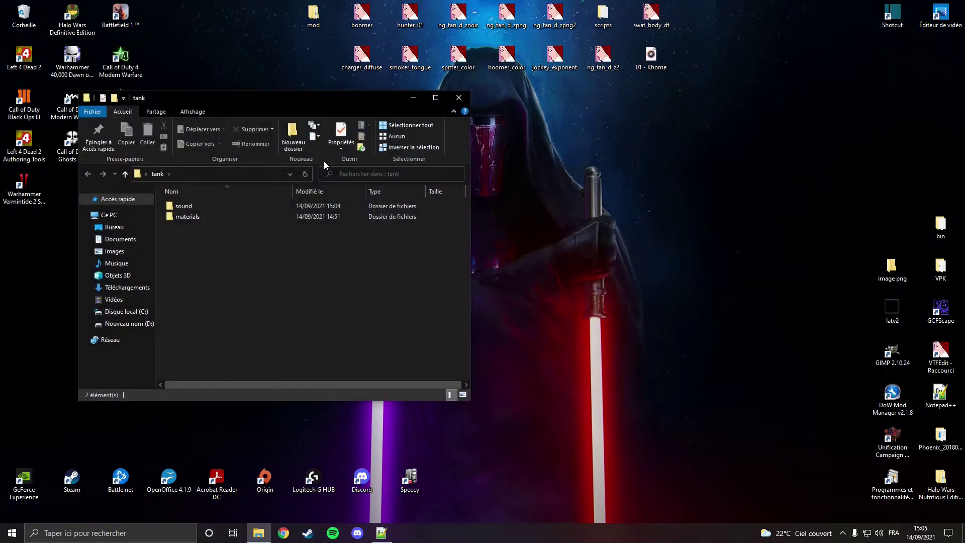
{"action": "double_click", "coordinate": [194, 216]}
{"action": "right_click", "coordinate": [241, 272]}
{"action": "mouse_move", "coordinate": [288, 393]}
{"action": "left_click", "coordinate": [388, 390]}
{"action": "type", "text": "music"}
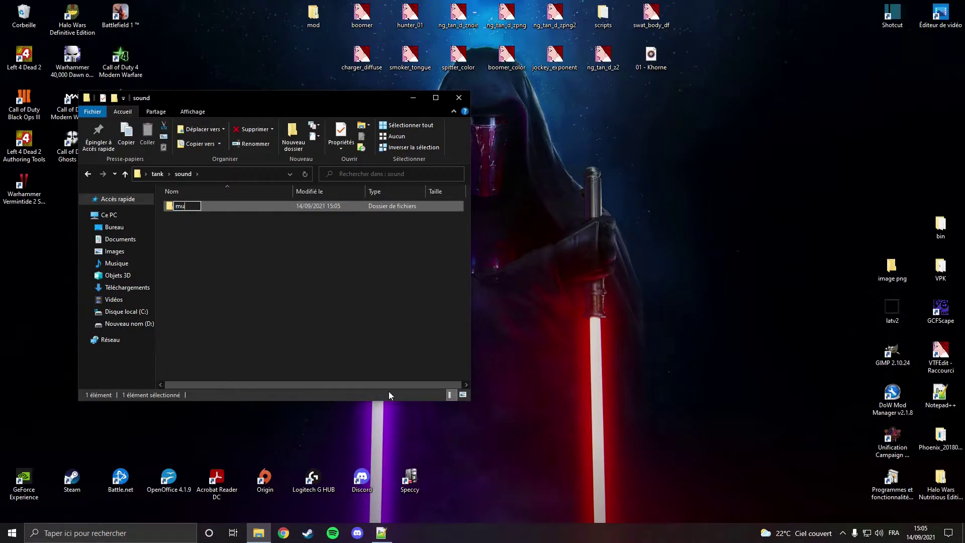
{"action": "key", "text": "Return"}
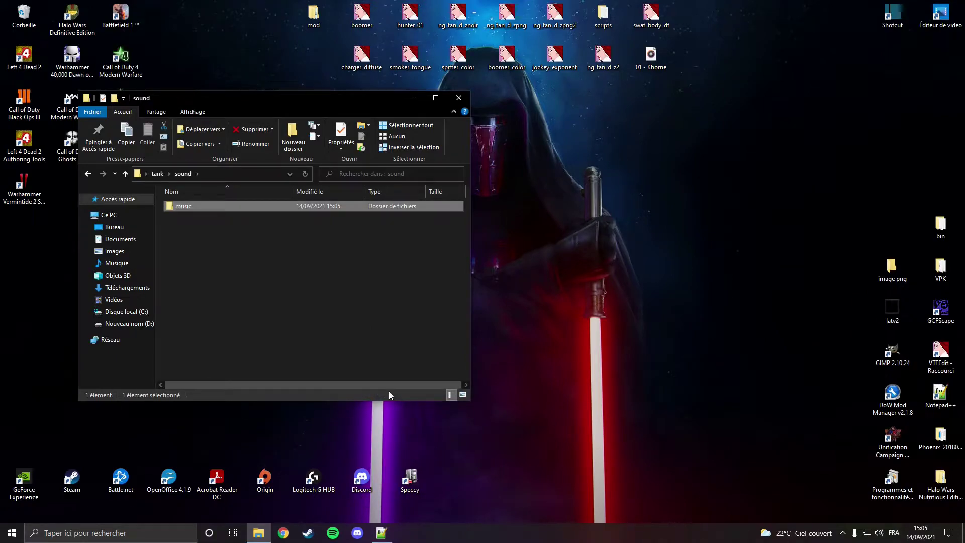
Step: Create a tank folder inside music and open it
{"action": "double_click", "coordinate": [209, 206]}
{"action": "right_click", "coordinate": [221, 302]}
{"action": "mouse_move", "coordinate": [285, 424]}
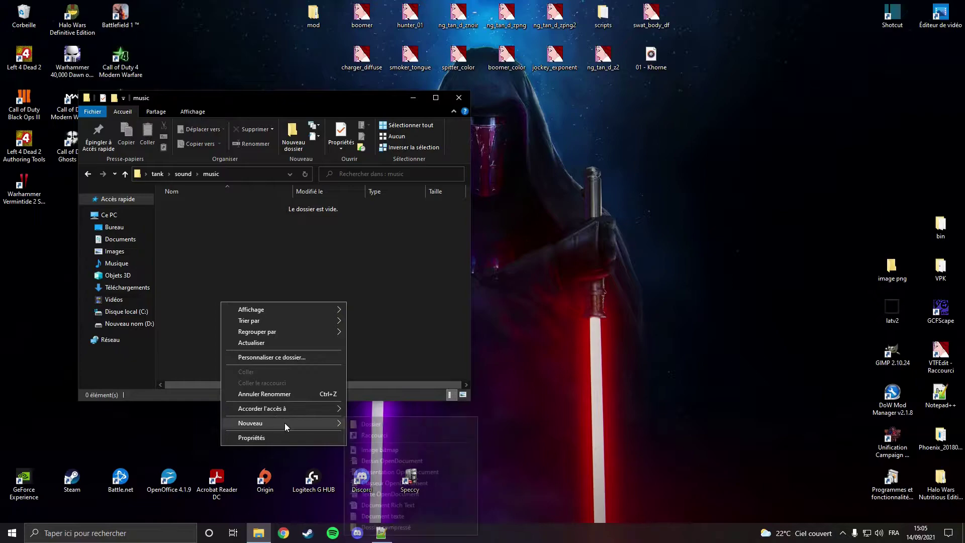
{"action": "left_click", "coordinate": [360, 425]}
{"action": "type", "text": "tank"}
{"action": "key", "text": "Return"}
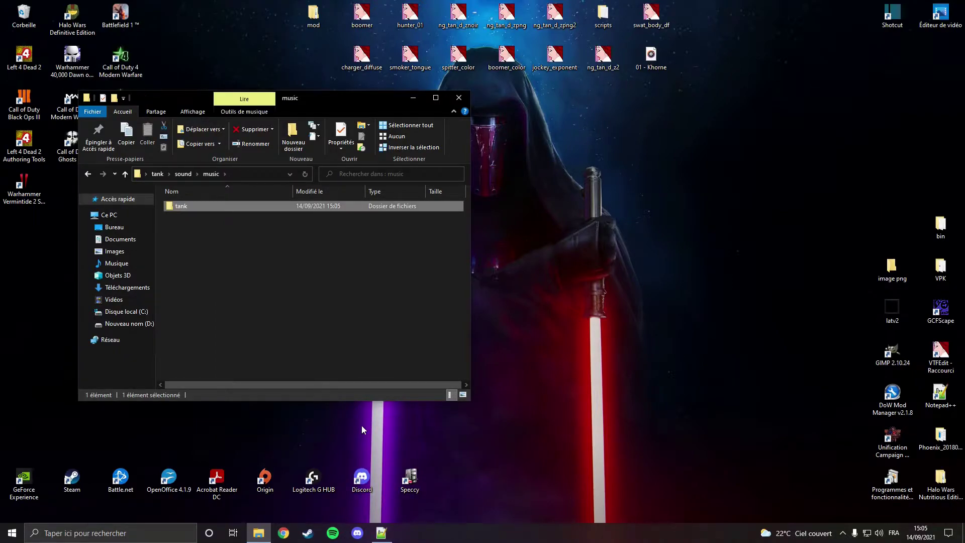
{"action": "double_click", "coordinate": [180, 206]}
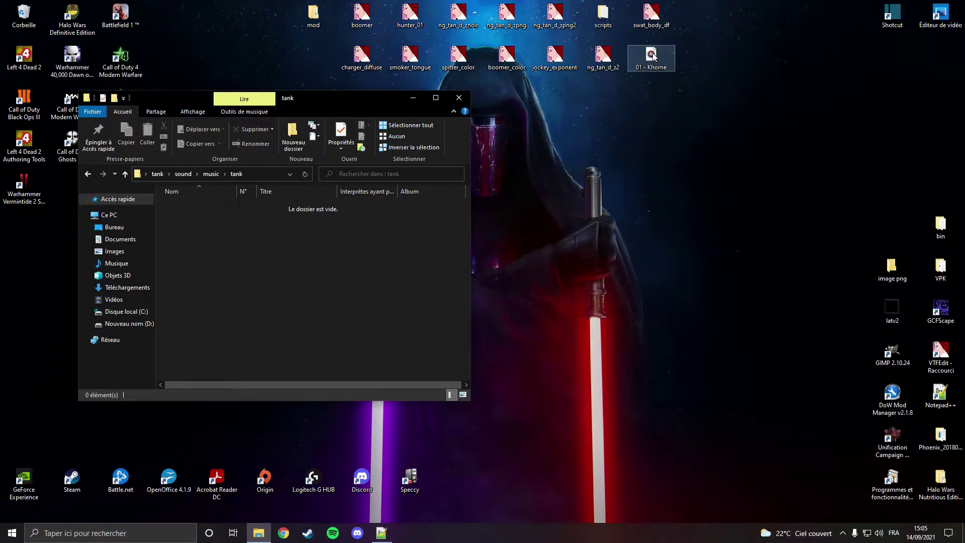
{"action": "left_click", "coordinate": [650, 105]}
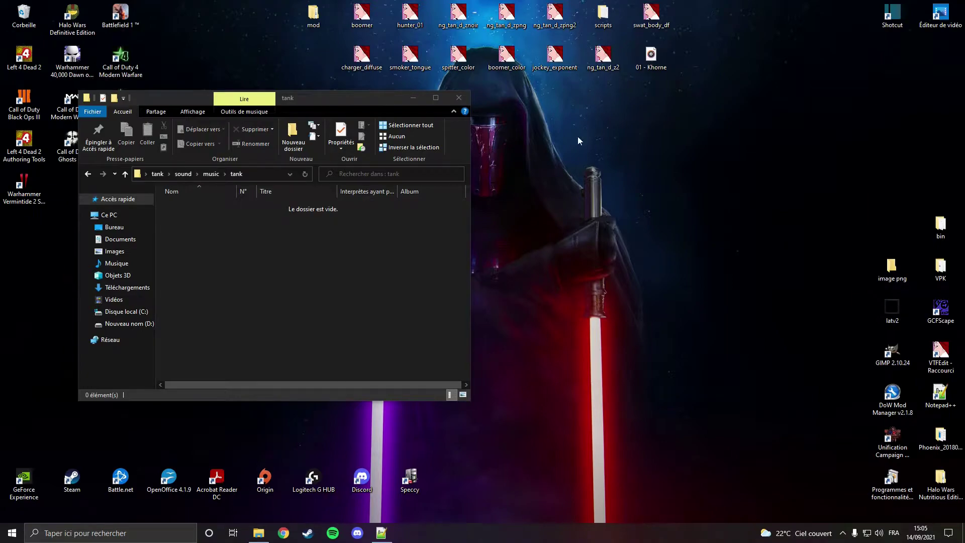
Step: Launch Shotcut and browse Explorer to D:\SteamD\steamapps\common
{"action": "left_click", "coordinate": [901, 15]}
{"action": "double_click", "coordinate": [901, 15]}
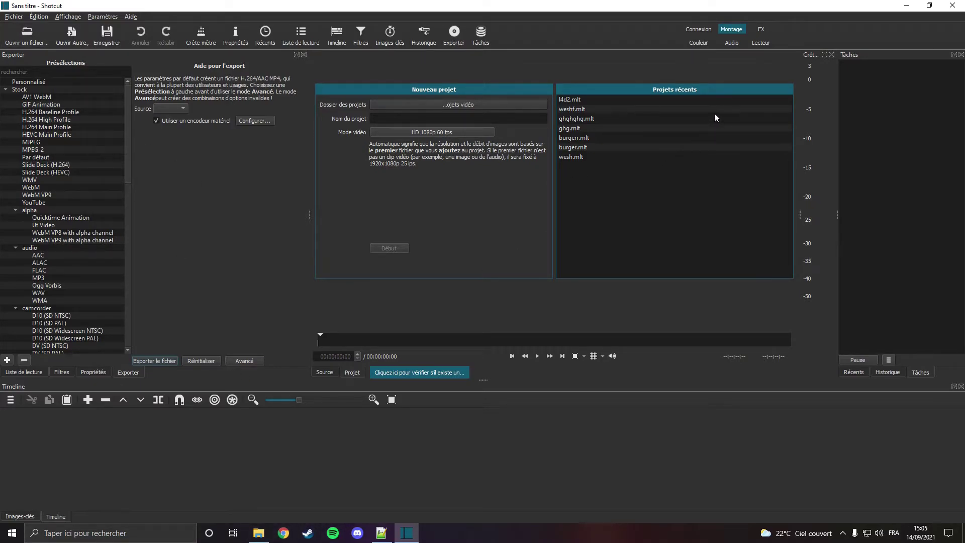
{"action": "left_click", "coordinate": [261, 531]}
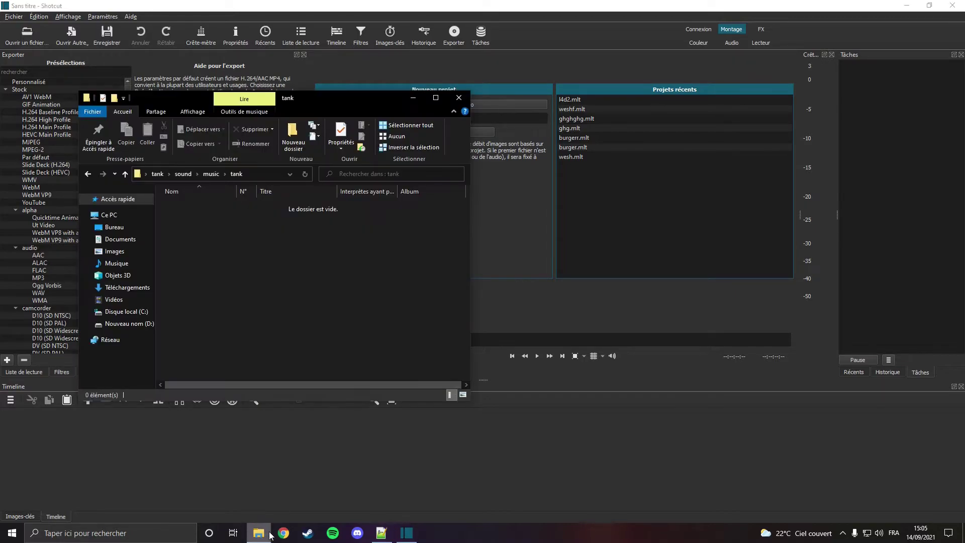
{"action": "left_click", "coordinate": [128, 325]}
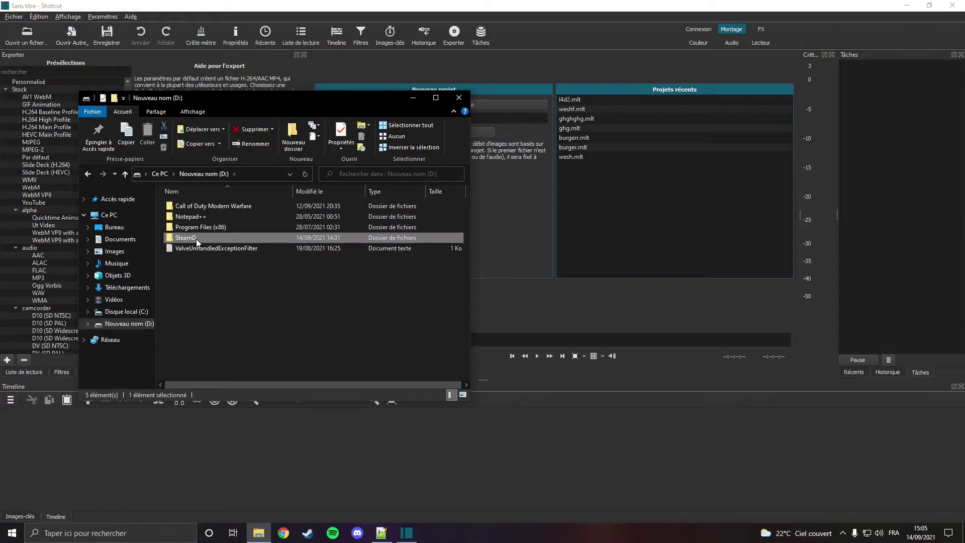
{"action": "double_click", "coordinate": [196, 238]}
{"action": "double_click", "coordinate": [197, 208]}
{"action": "left_click", "coordinate": [197, 208]}
{"action": "double_click", "coordinate": [197, 208]}
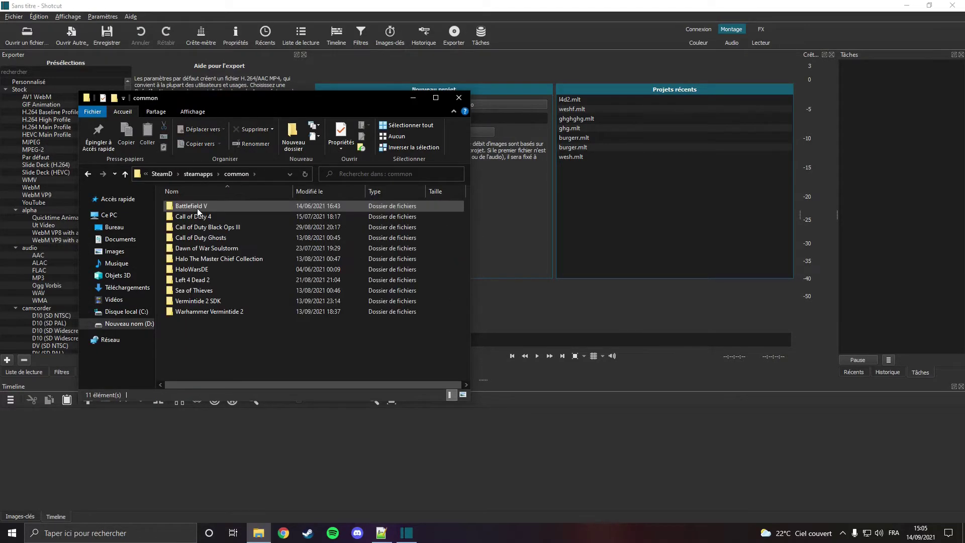
Step: Open Left 4 Dead 2\left4dead2\sound\music\tank and drag the tank file onto Shotcut's player
{"action": "double_click", "coordinate": [212, 276]}
{"action": "double_click", "coordinate": [207, 242]}
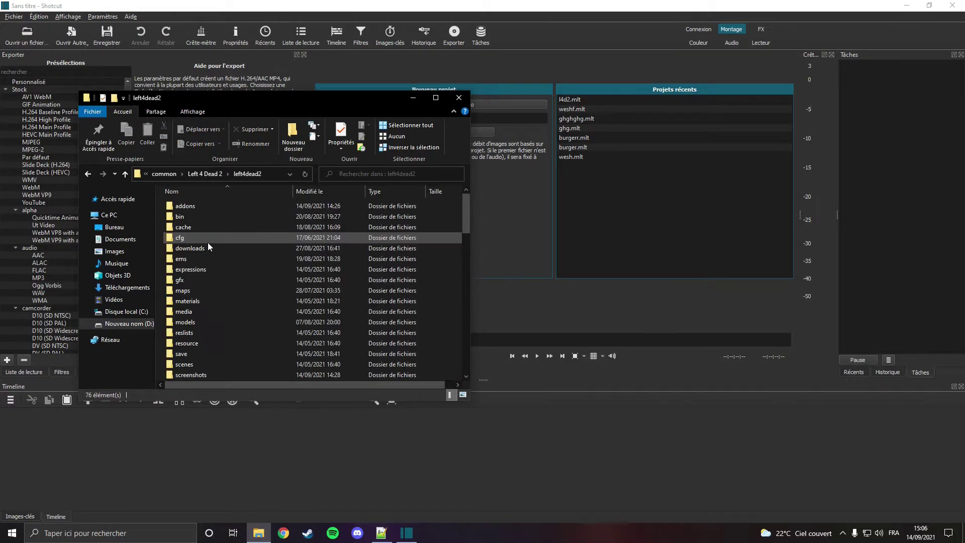
{"action": "scroll", "coordinate": [198, 333], "scroll_direction": "down", "scroll_amount": 3}
{"action": "left_click", "coordinate": [203, 303]}
{"action": "double_click", "coordinate": [203, 302]}
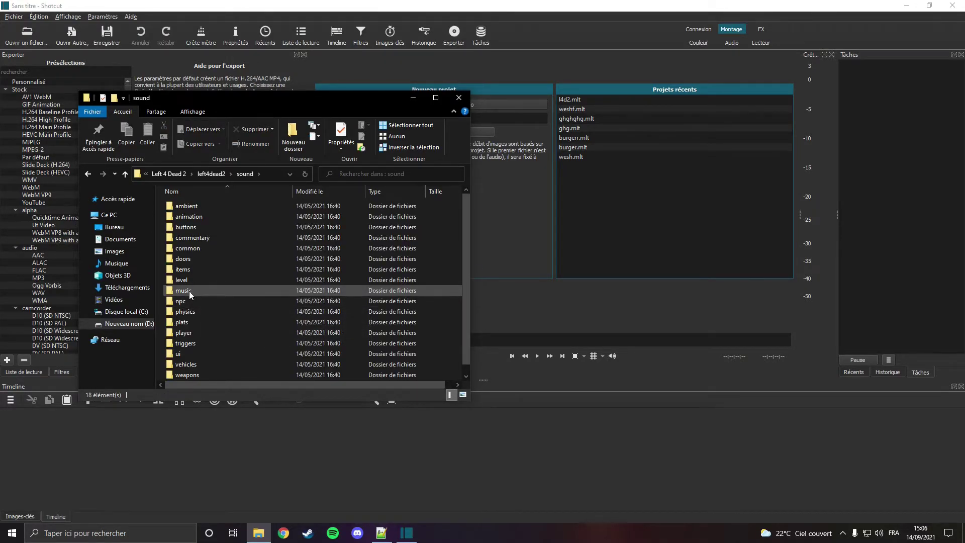
{"action": "double_click", "coordinate": [189, 291]}
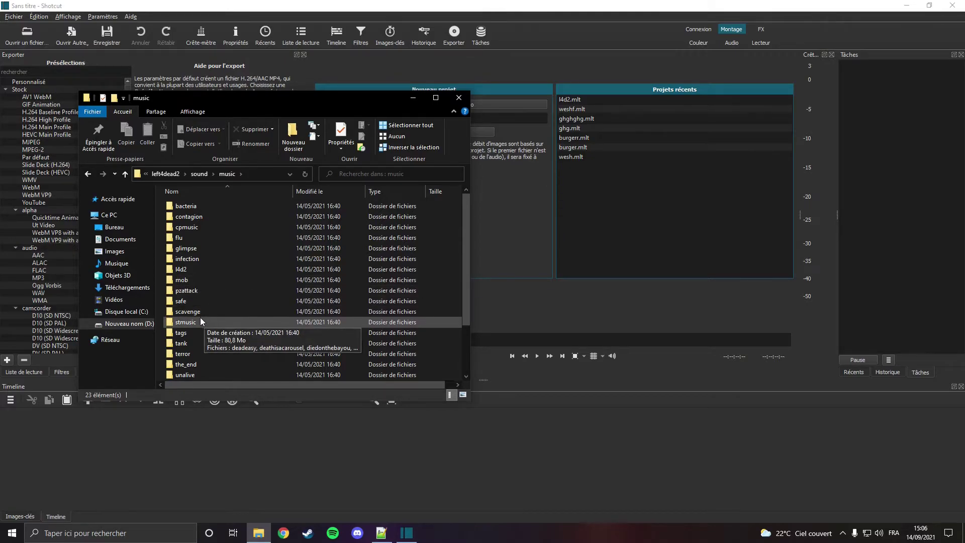
{"action": "scroll", "coordinate": [195, 283], "scroll_direction": "down", "scroll_amount": 2}
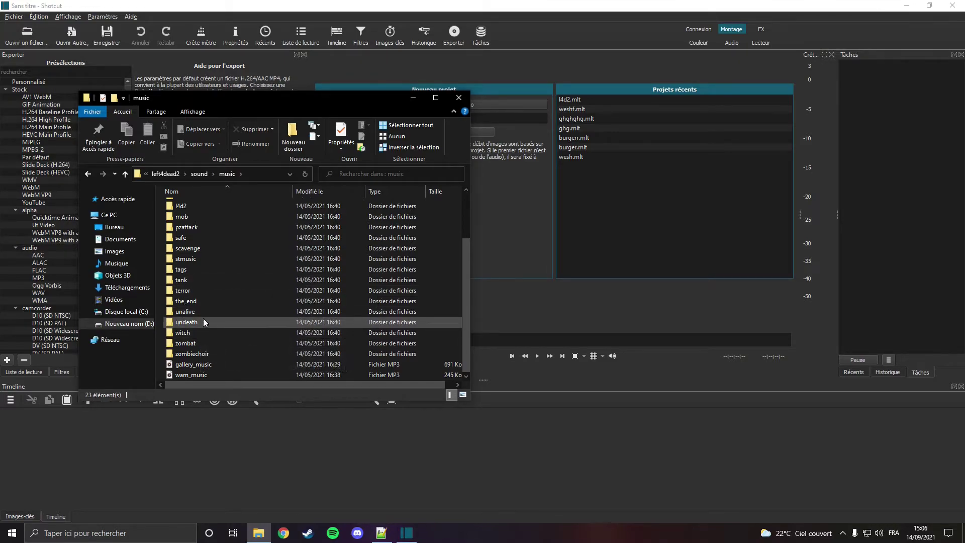
{"action": "double_click", "coordinate": [198, 280]}
{"action": "left_click_drag", "start_coordinate": [179, 236], "coordinate": [516, 319]}
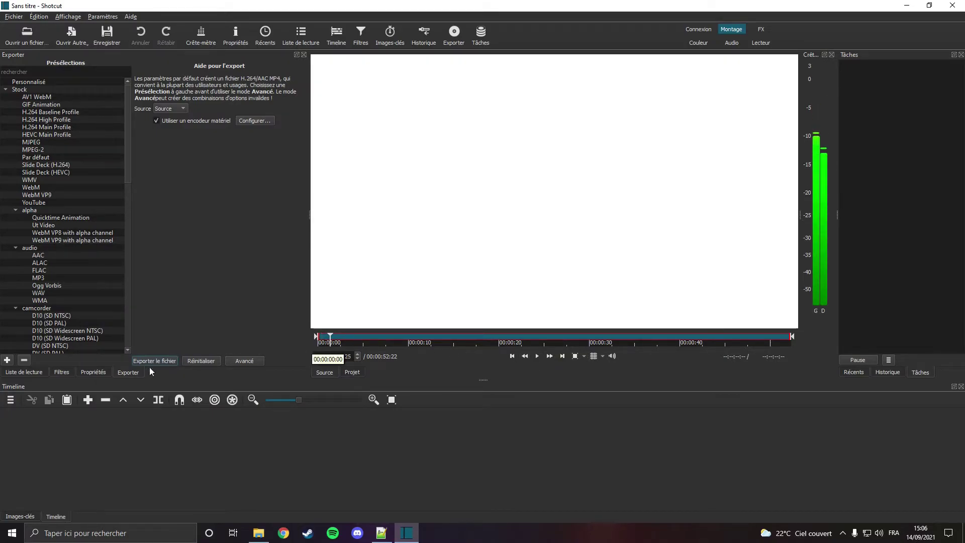
Step: Load the Desktop's 01 - Khorne.wav into Shotcut's player, stop playback, and show Exporter presets
{"action": "left_click", "coordinate": [100, 372]}
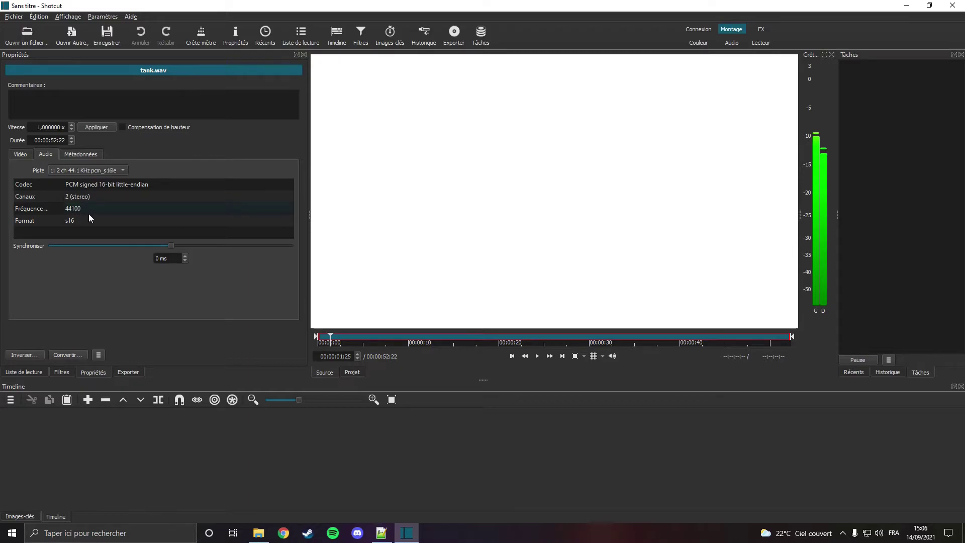
{"action": "left_click", "coordinate": [259, 532]}
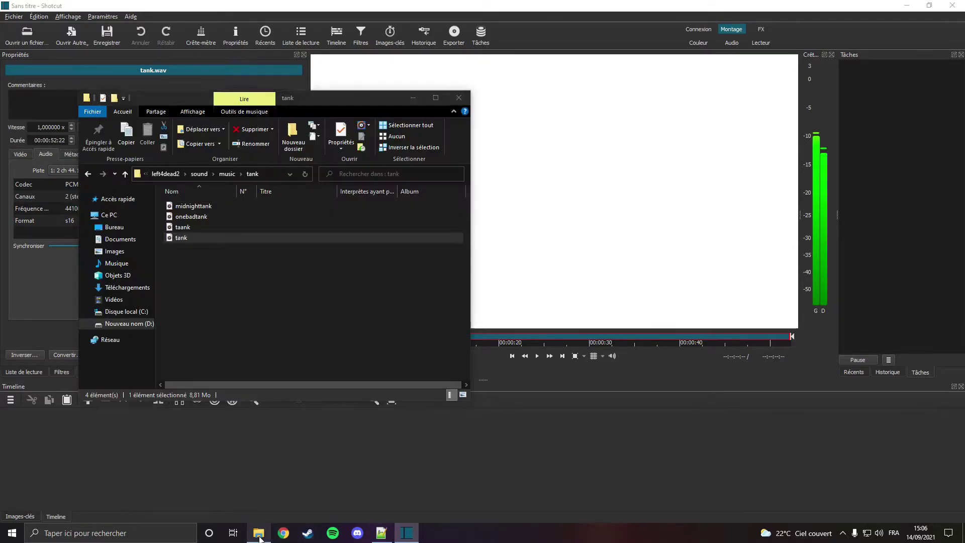
{"action": "left_click", "coordinate": [121, 230]}
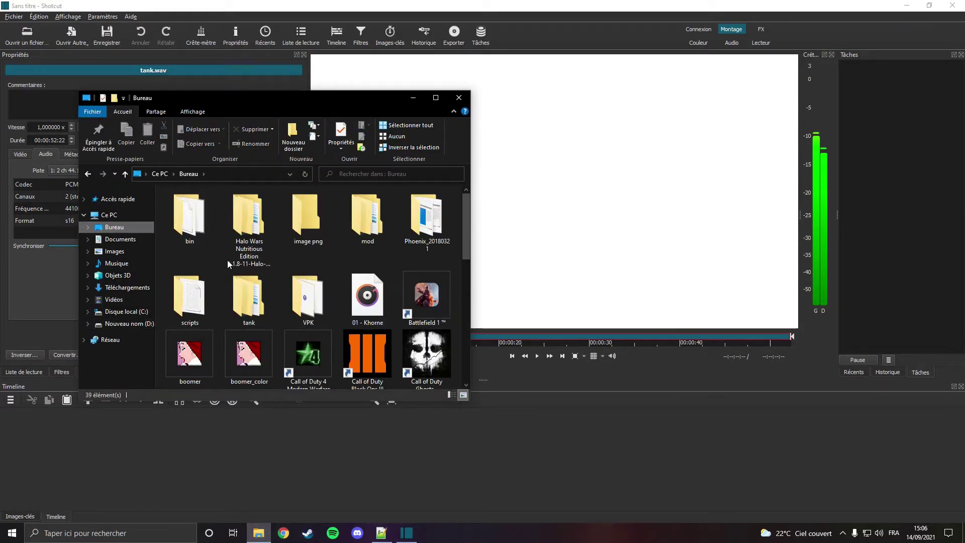
{"action": "left_click_drag", "start_coordinate": [368, 291], "coordinate": [554, 297]}
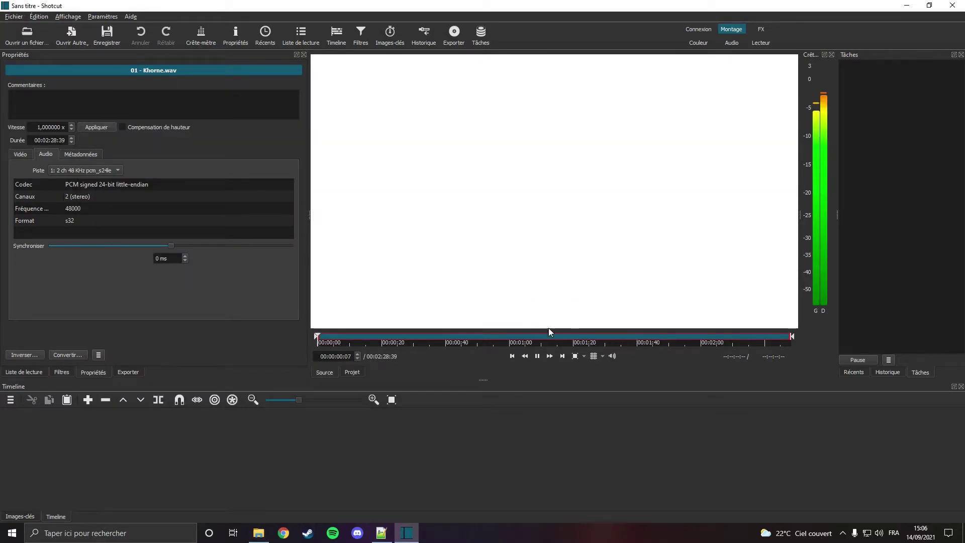
{"action": "left_click", "coordinate": [538, 356]}
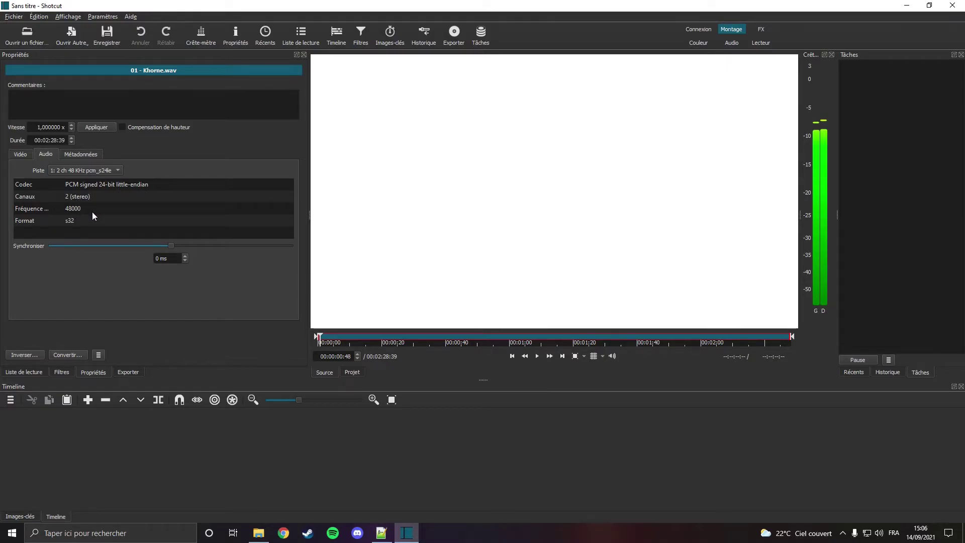
{"action": "left_click", "coordinate": [124, 376]}
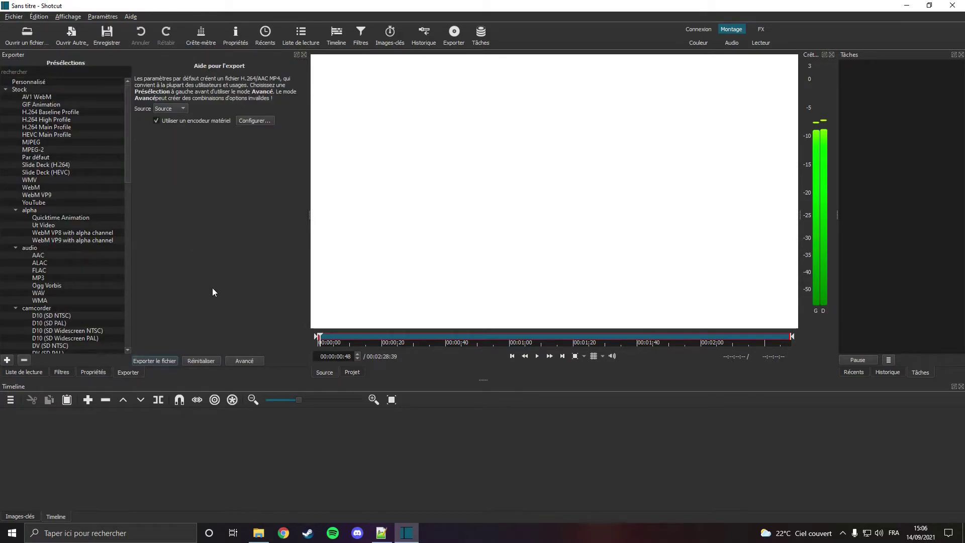
Step: In the advanced Audio export settings, keep 44100 Hz and choose the pcm_s16le codec
{"action": "left_click", "coordinate": [241, 362]}
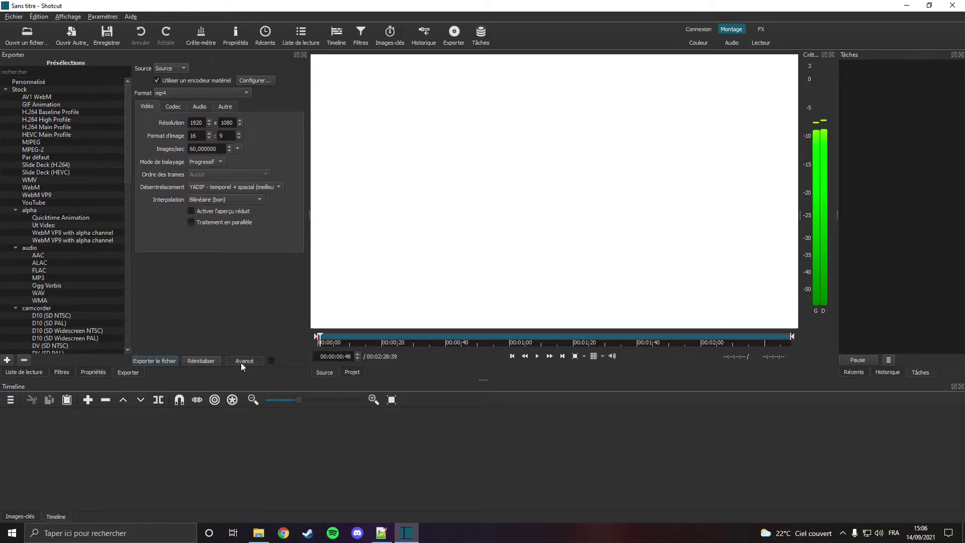
{"action": "left_click", "coordinate": [194, 106]}
{"action": "left_click", "coordinate": [236, 134]}
{"action": "left_click", "coordinate": [233, 180]}
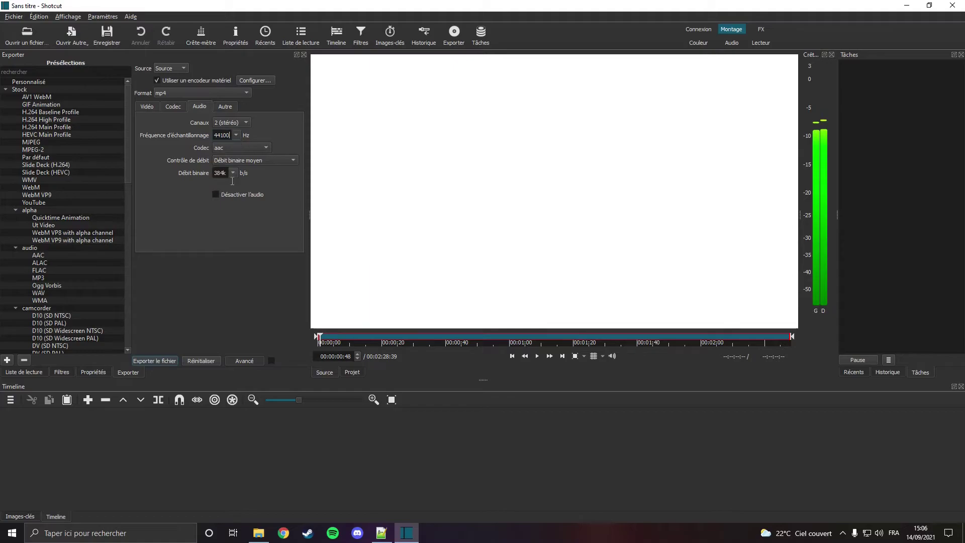
{"action": "left_click", "coordinate": [234, 146]}
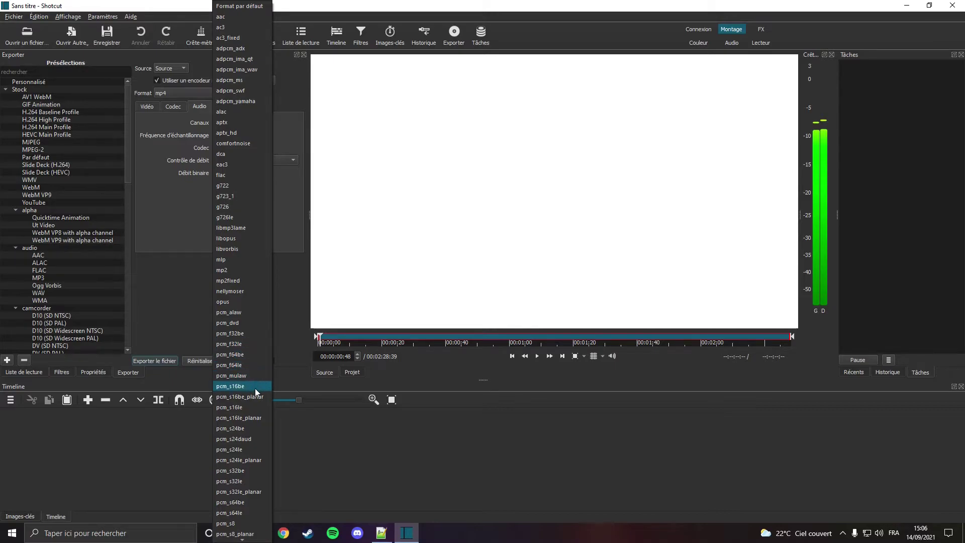
{"action": "left_click", "coordinate": [246, 408]}
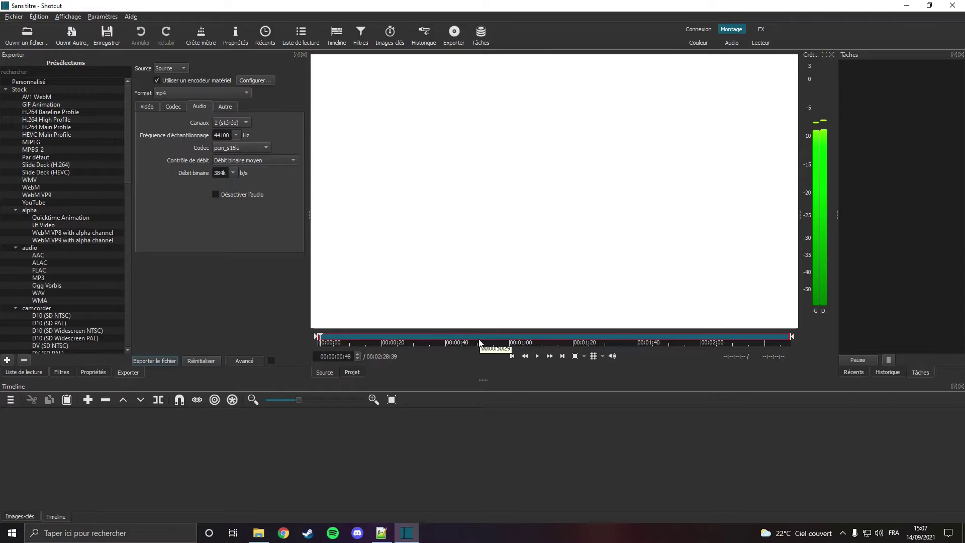
{"action": "left_click", "coordinate": [258, 533]}
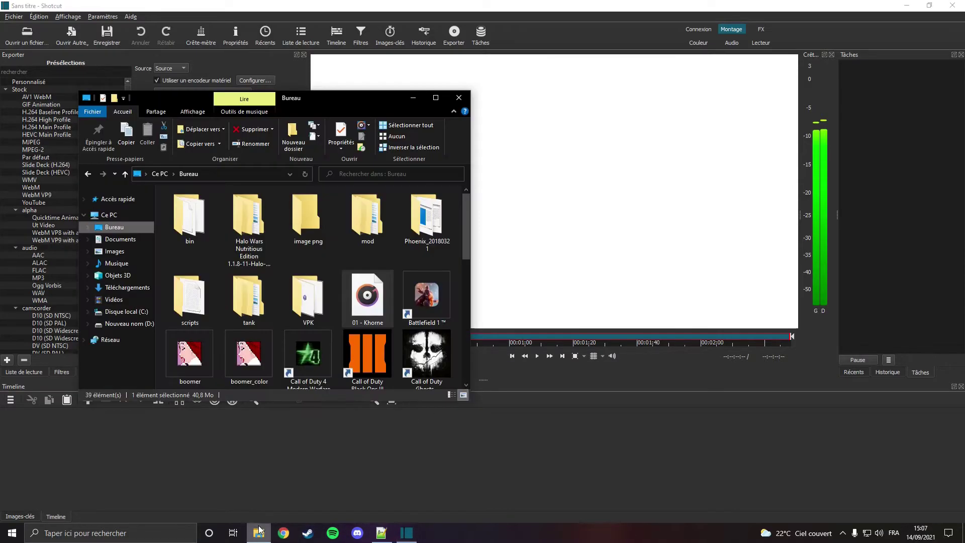
{"action": "left_click", "coordinate": [87, 173]}
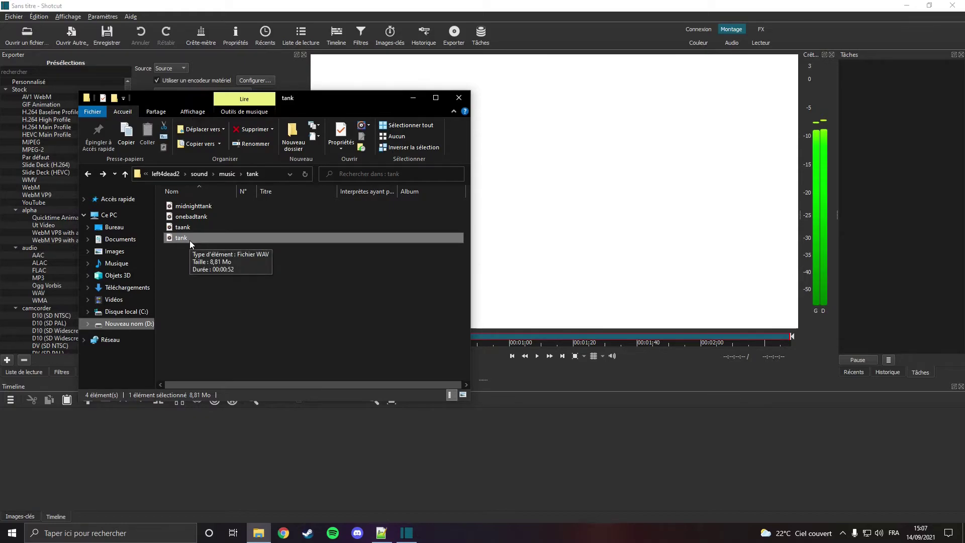
{"action": "left_click", "coordinate": [189, 230]}
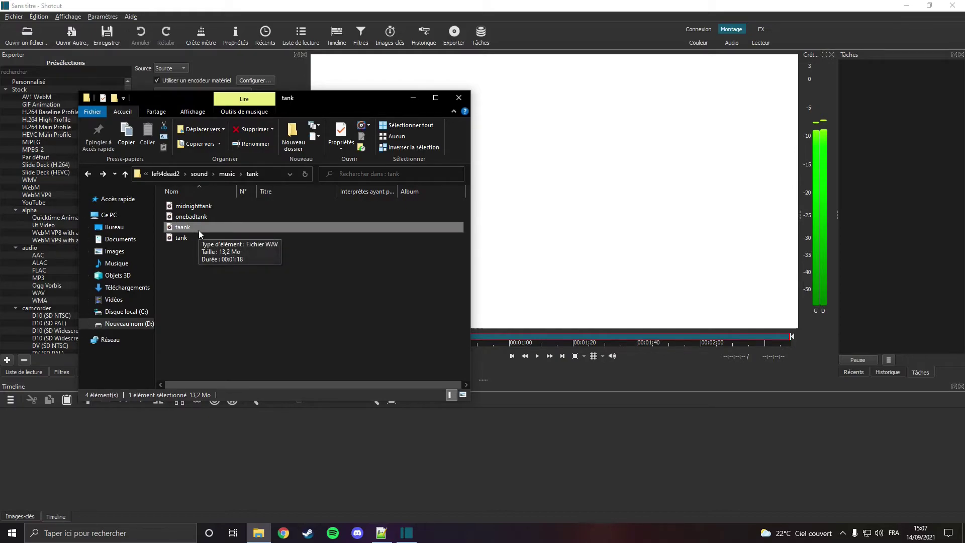
{"action": "left_click", "coordinate": [459, 98]}
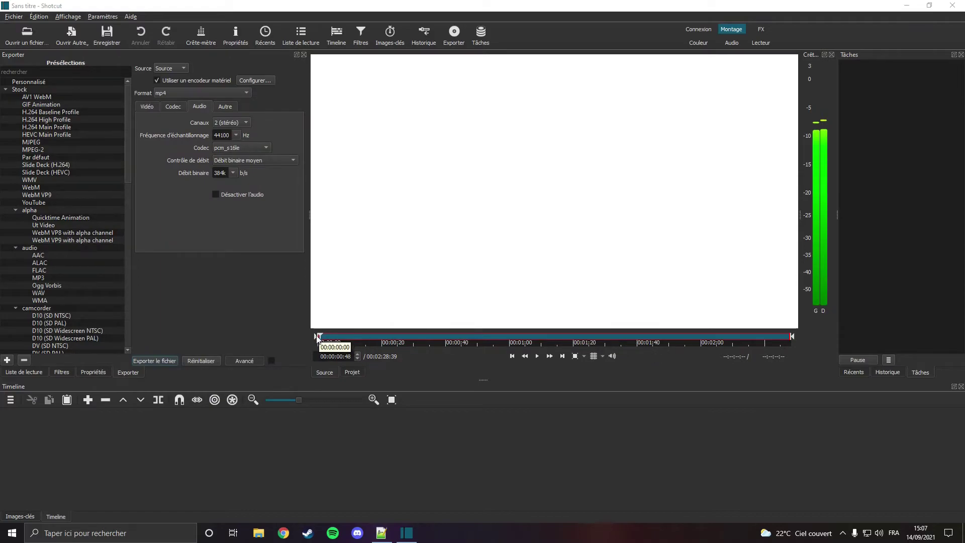